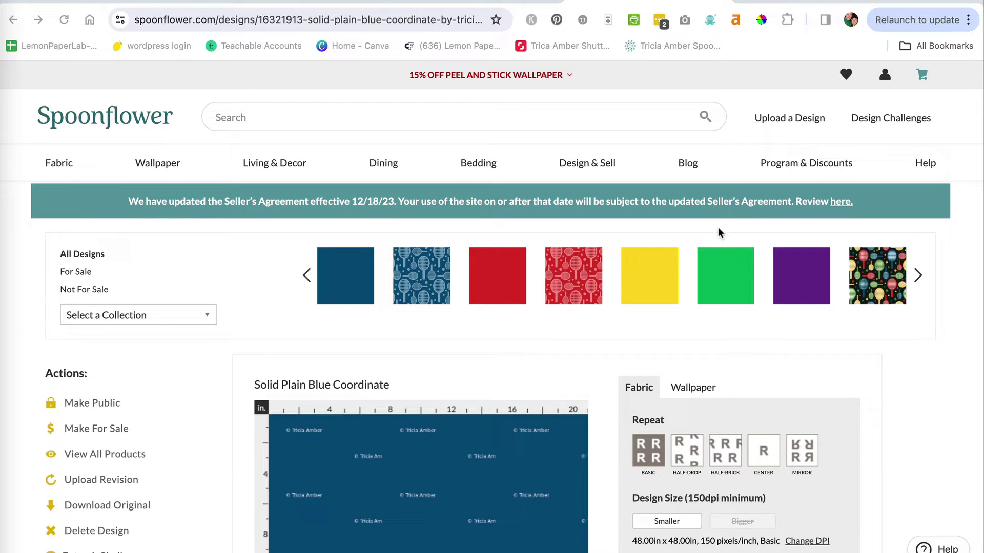
Step: Attach green-racquetball-sports.jpg to a new upload and accept the copyright agreement
left_click(796, 118)
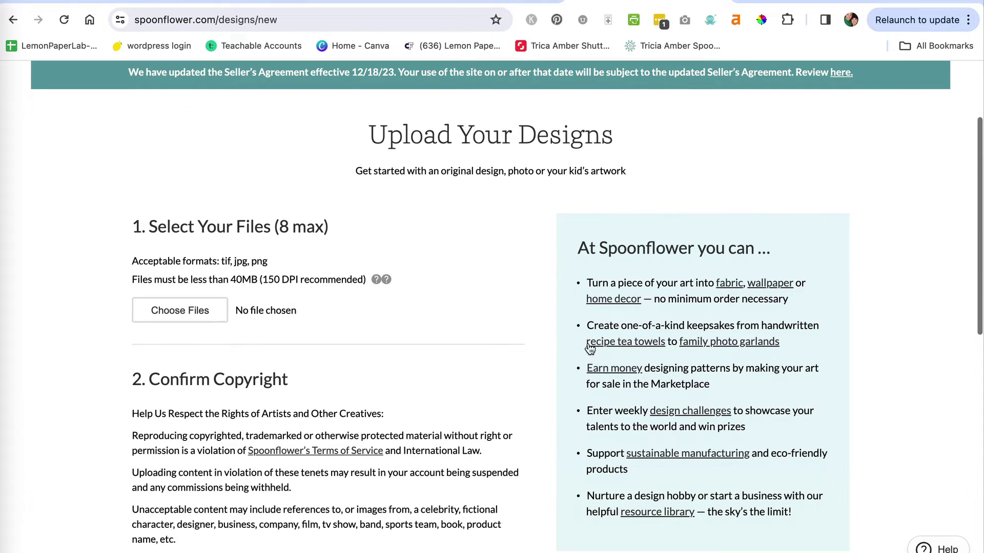
left_click(186, 316)
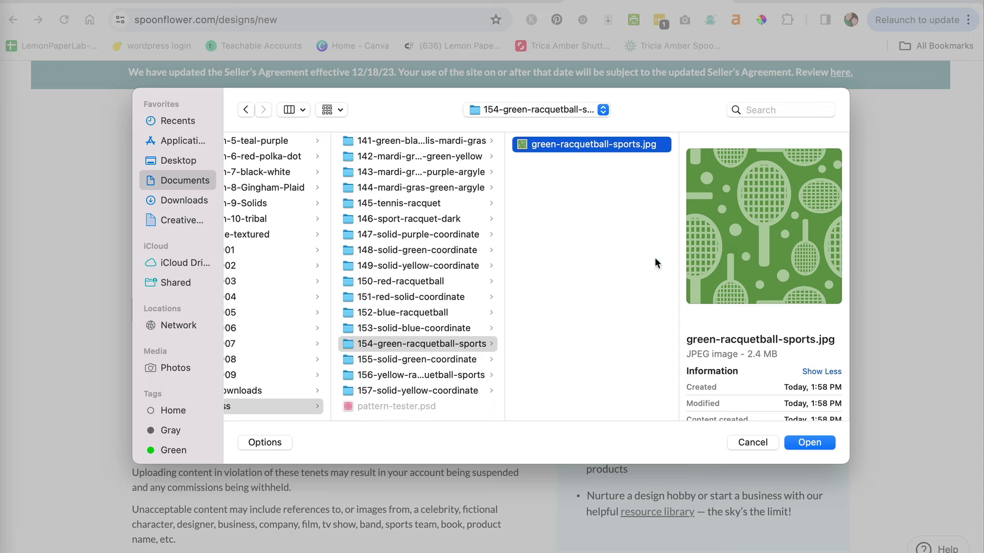
left_click(817, 448)
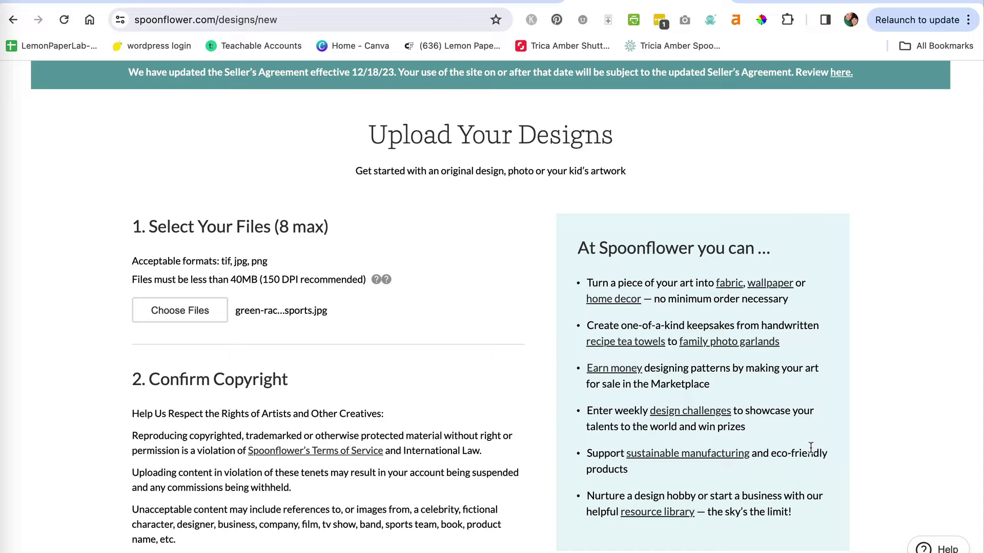
scroll(509, 416, "down", 3)
scroll(509, 412, "down", 2)
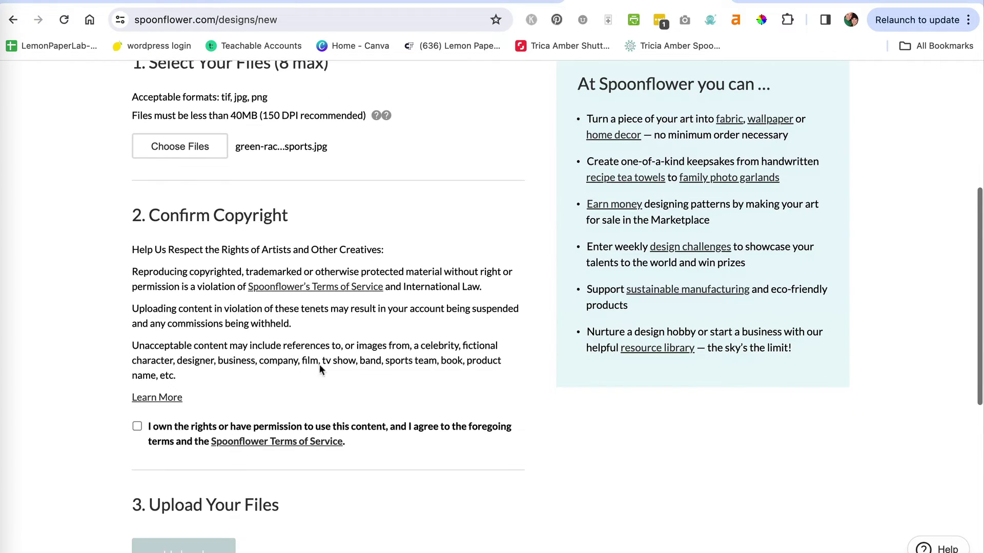
left_click(137, 427)
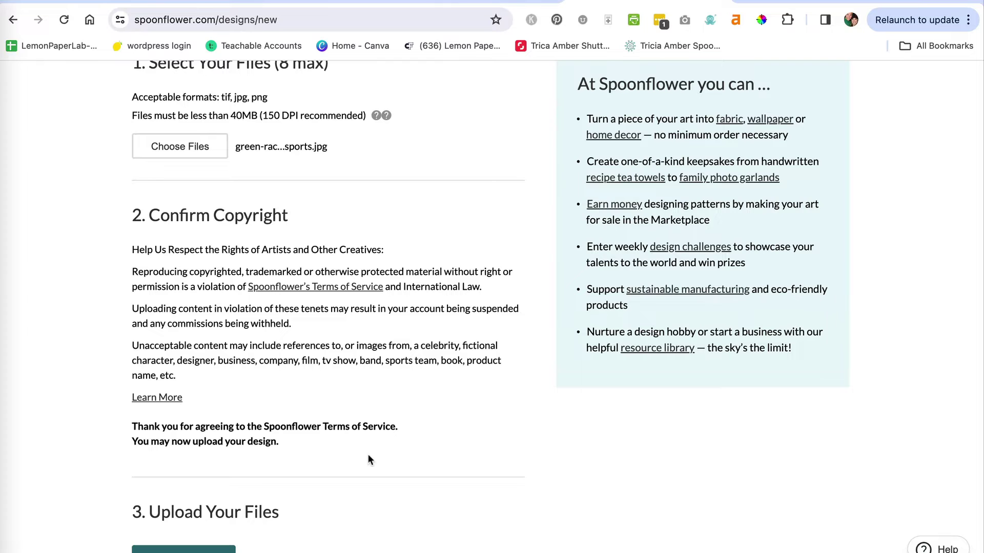
scroll(397, 413, "down", 2)
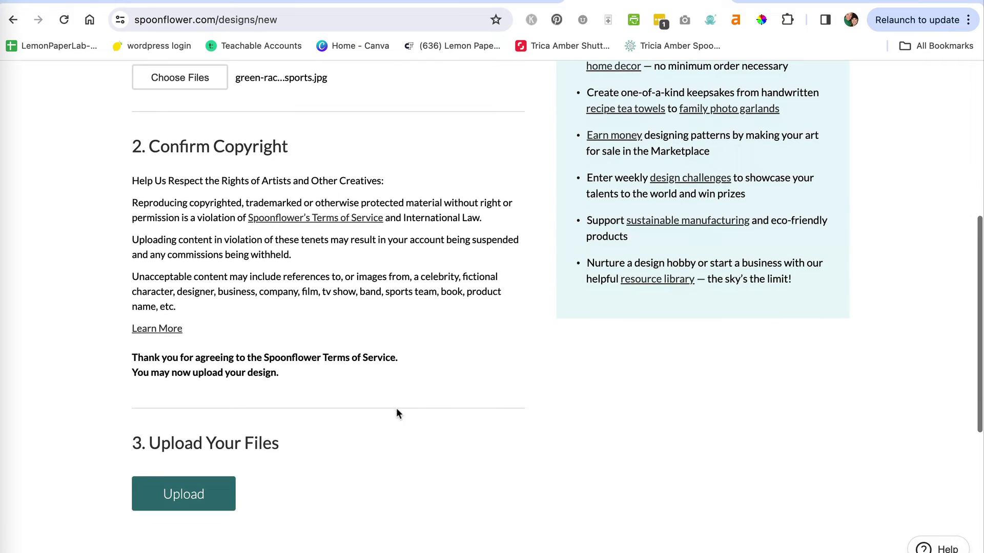
Step: Upload the design, then save its fabric repeat shrunk to 3.6 × 3.6 inches
left_click(175, 498)
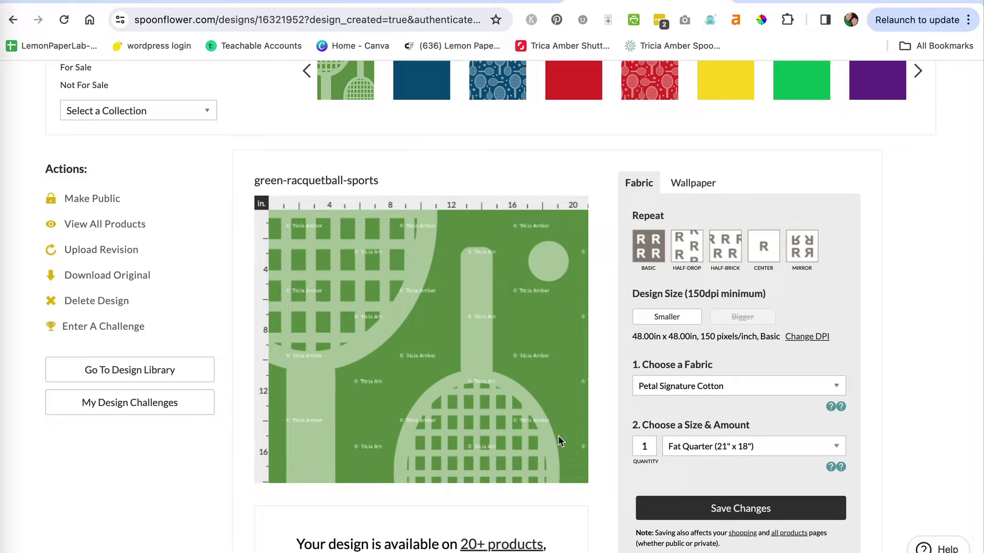
left_click(687, 319)
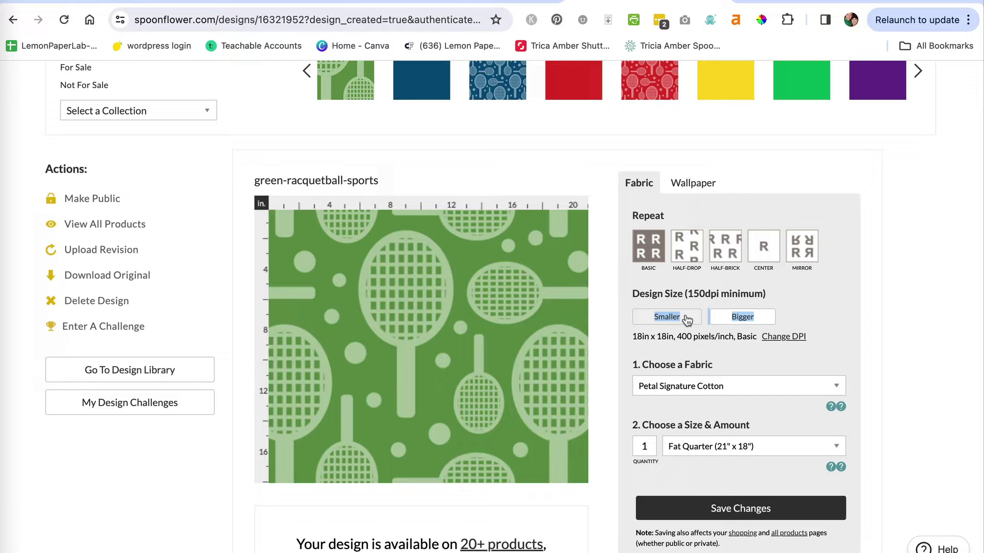
left_click(686, 319)
left_click(687, 319)
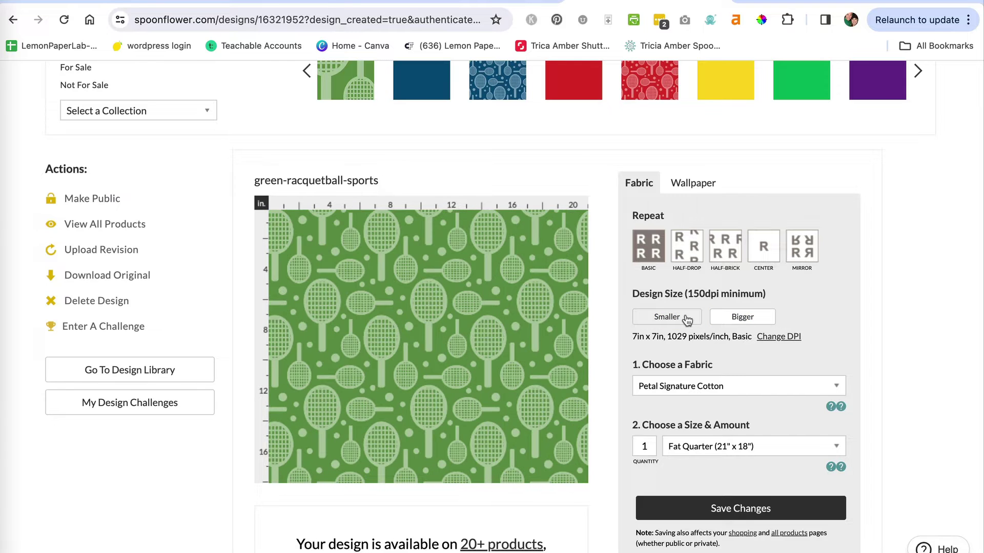
left_click(687, 319)
left_click(686, 318)
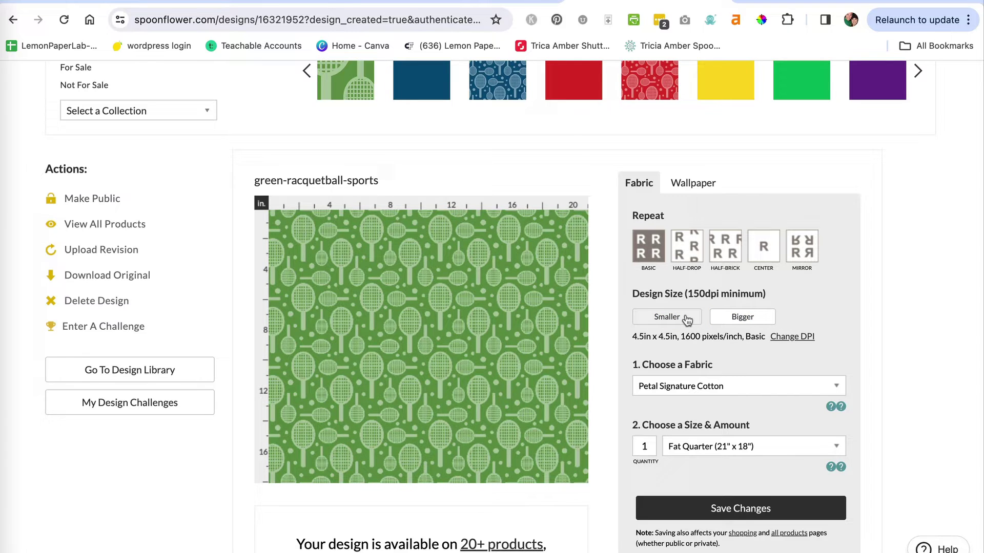
left_click(686, 320)
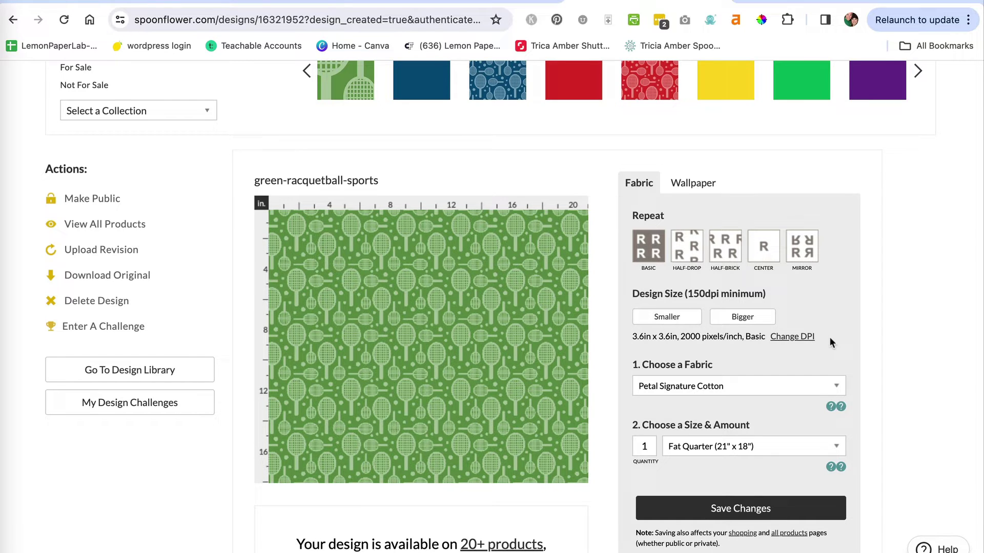
scroll(829, 337, "down", 1)
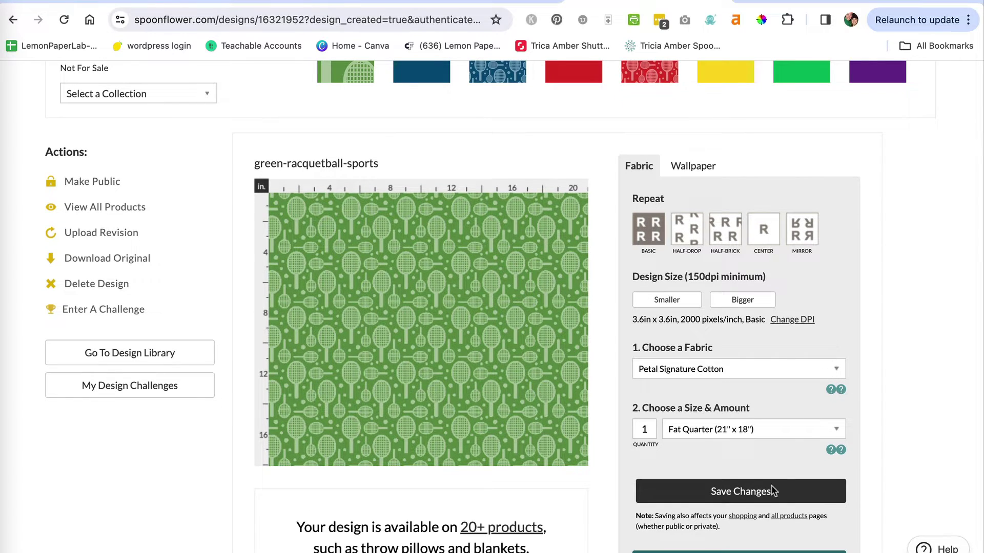
left_click(751, 497)
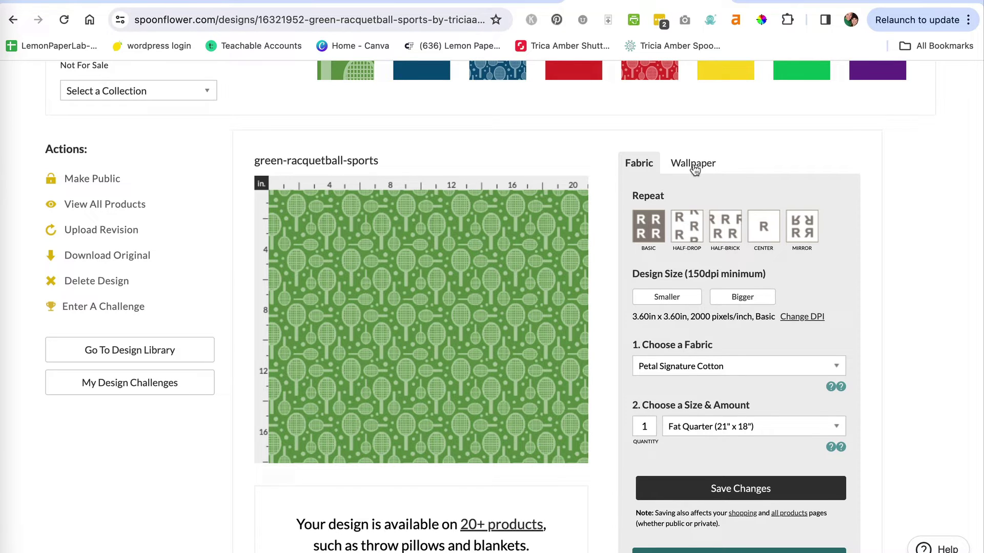
Step: Save the wallpaper repeat at 12 × 12 inches, then return to the fabric settings
left_click(694, 170)
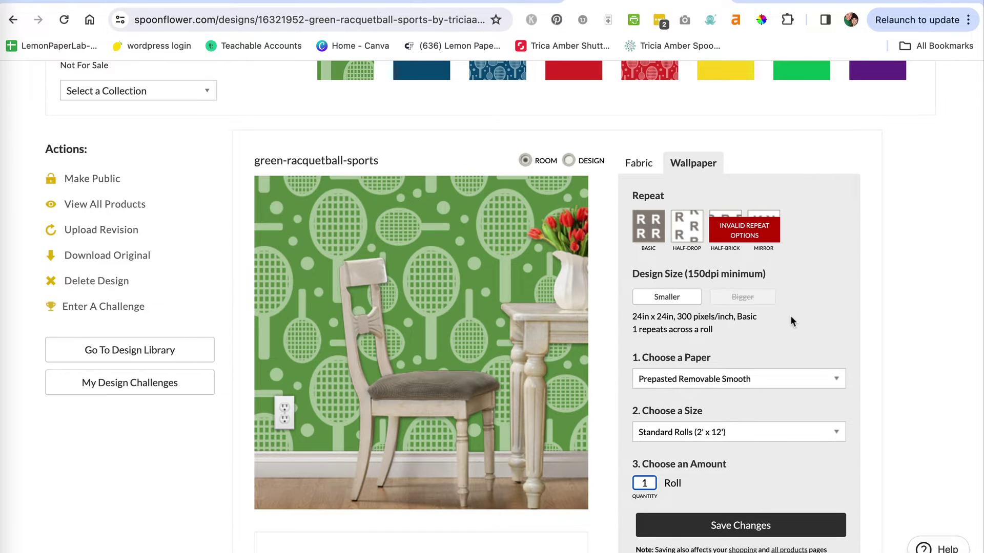
left_click(675, 302)
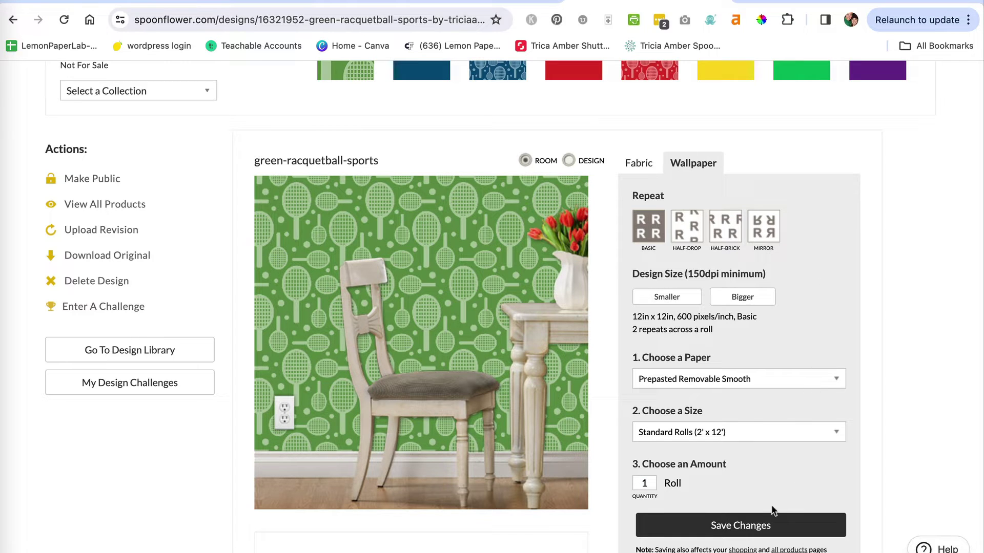
left_click(751, 526)
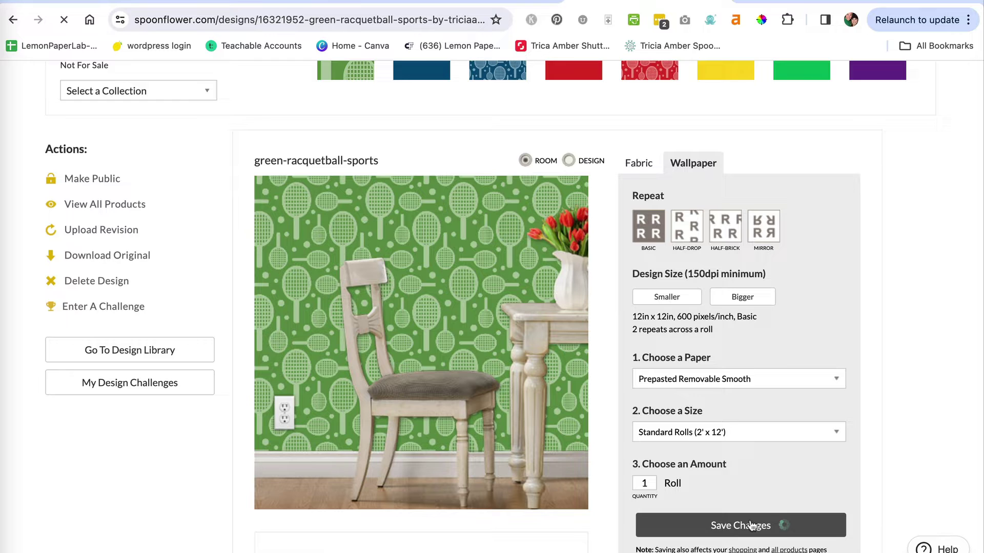
scroll(753, 416, "down", 1)
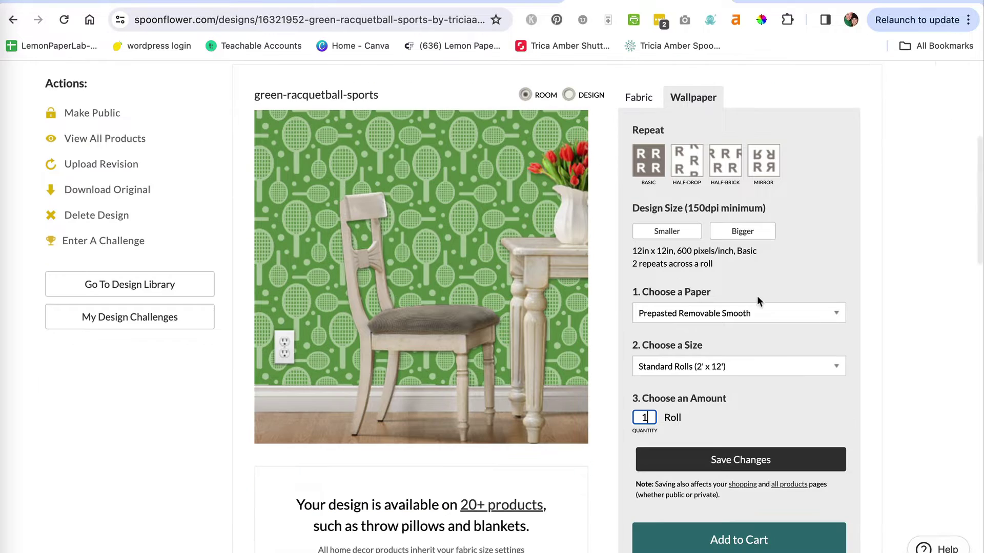
left_click(636, 101)
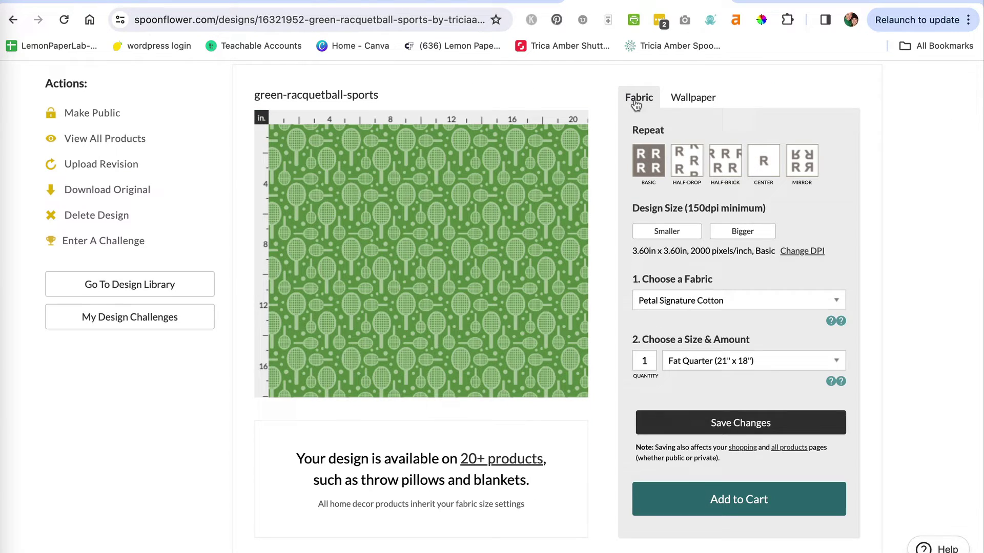
scroll(599, 432, "down", 1)
scroll(607, 446, "down", 4)
scroll(608, 451, "down", 3)
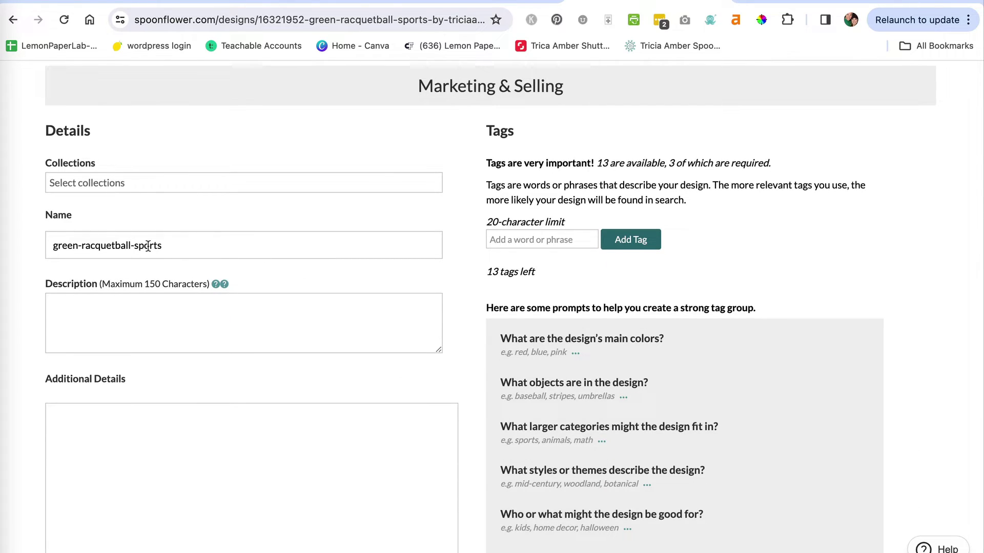
Step: Edit the design's name and description, and set the thumbnail option to Crop
left_click(177, 252)
key("ctrl+a")
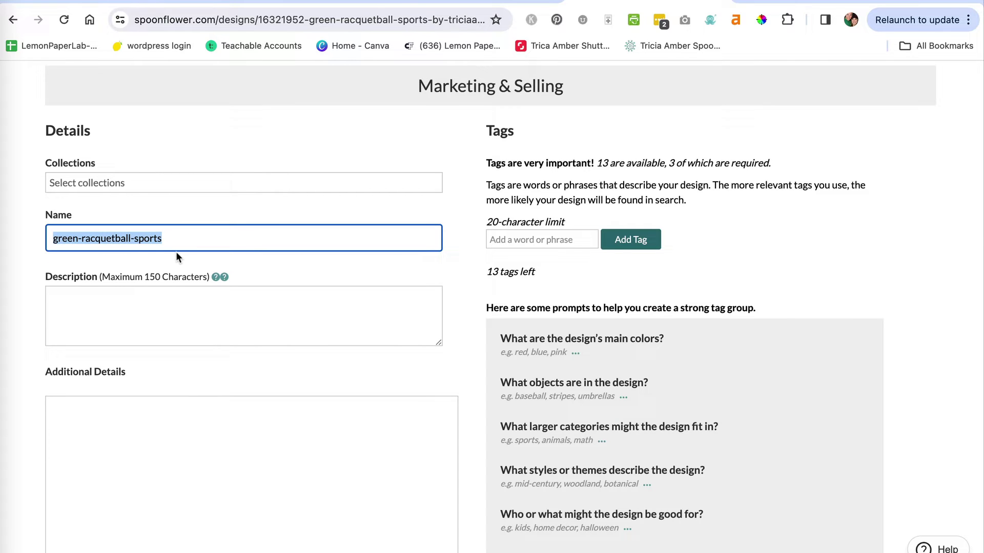
type("Gree")
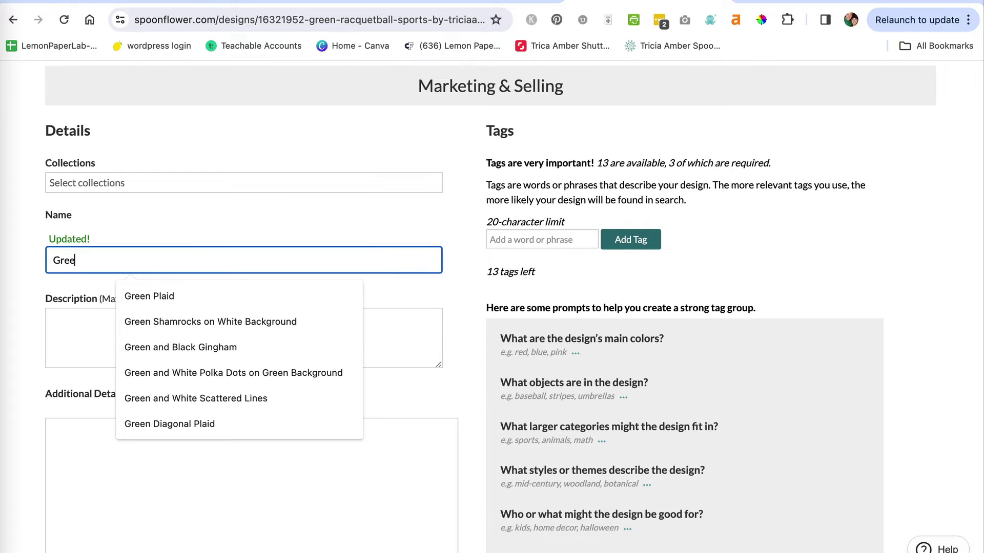
type("n Rac")
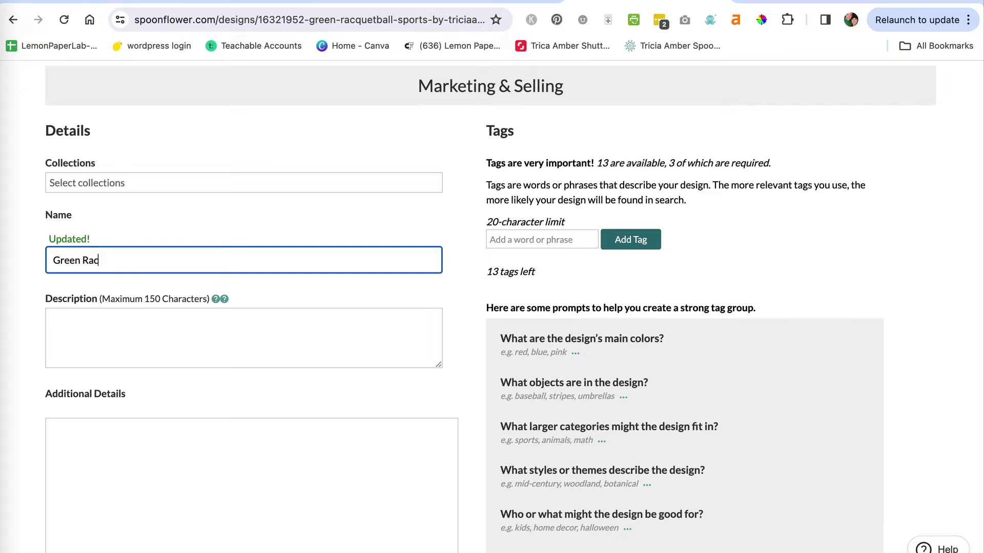
type("quetball spo")
key("BackSpace")
key("BackSpace")
key("BackSpace")
type("Sport")
type("s Pattern")
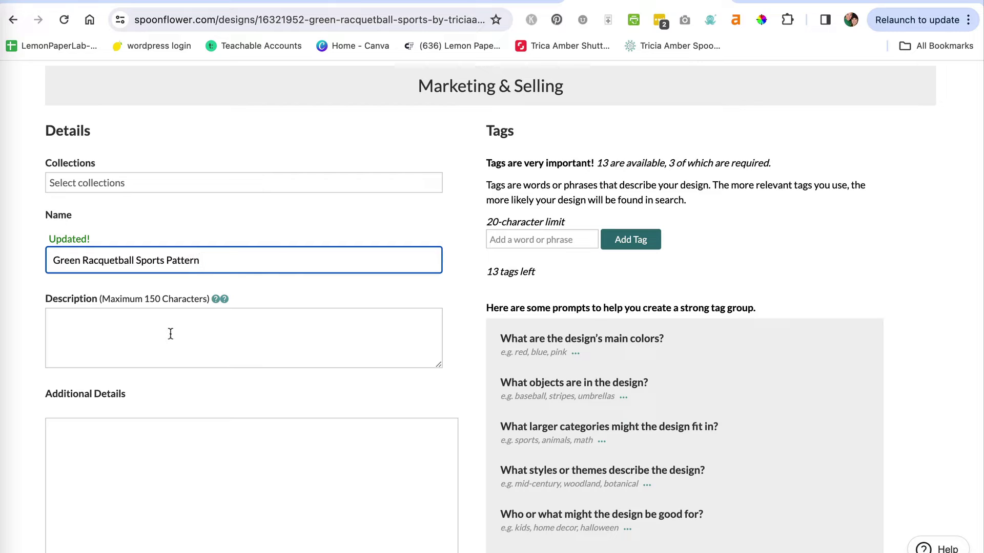
left_click(161, 333)
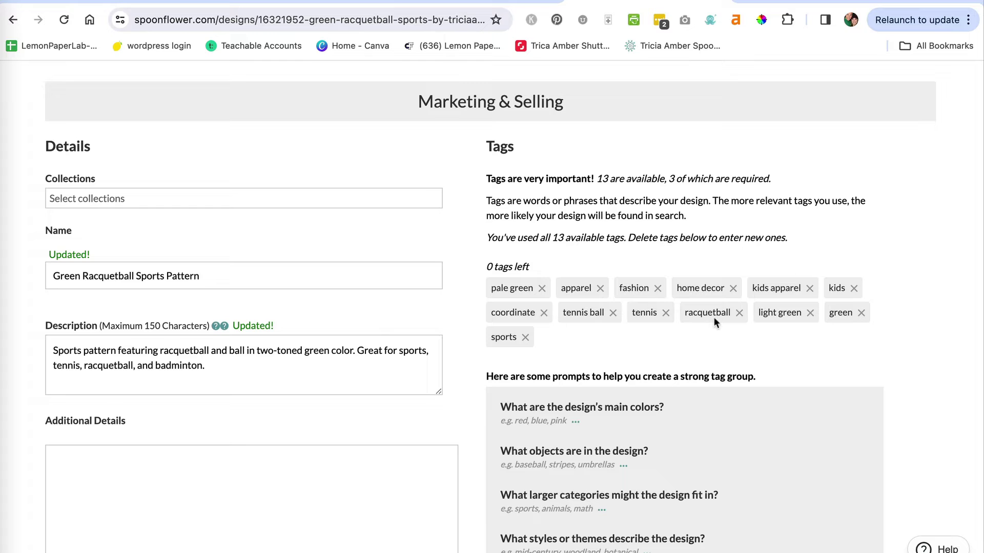
scroll(859, 352, "down", 4)
scroll(859, 351, "down", 2)
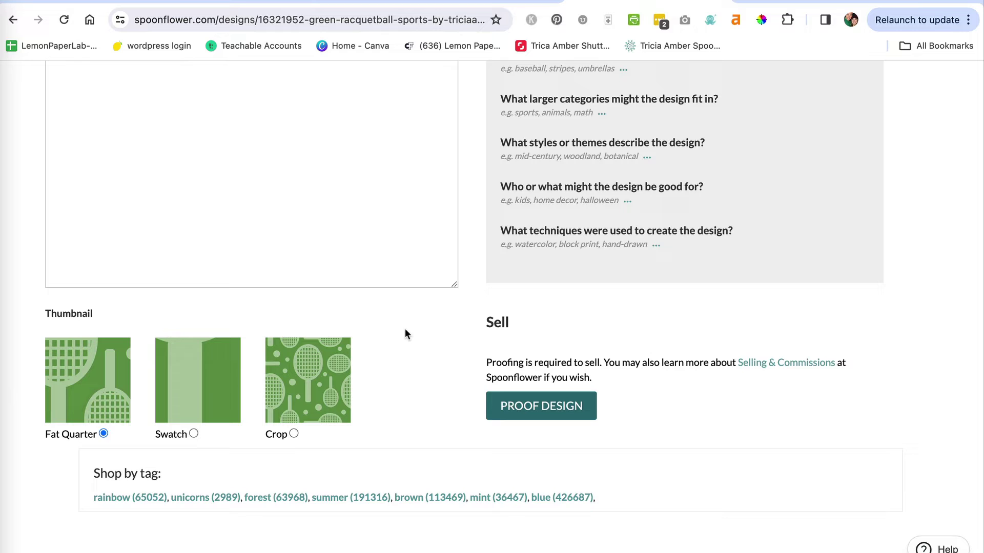
left_click(293, 434)
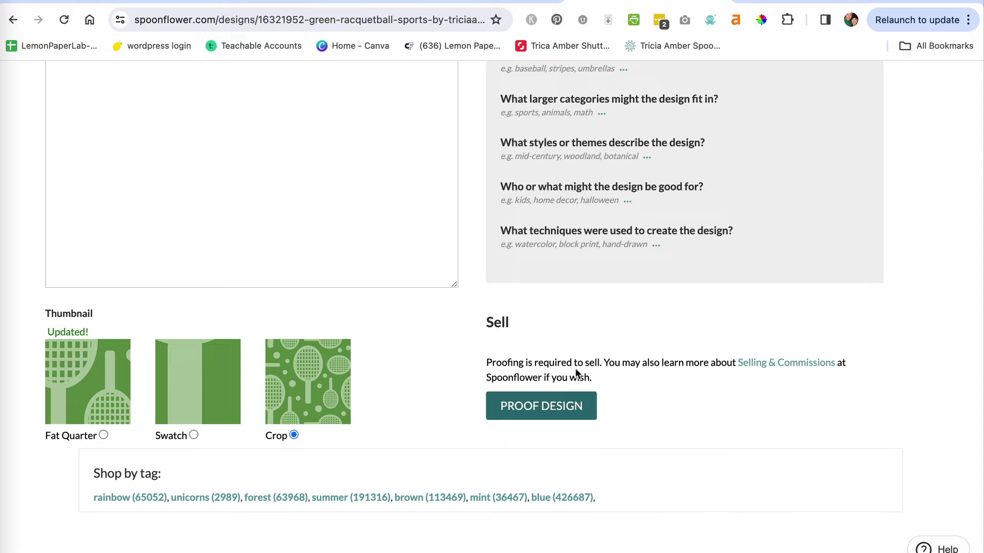
Step: Start Proof Design and dismiss the proofing dialog with Ok, Ready
left_click(544, 407)
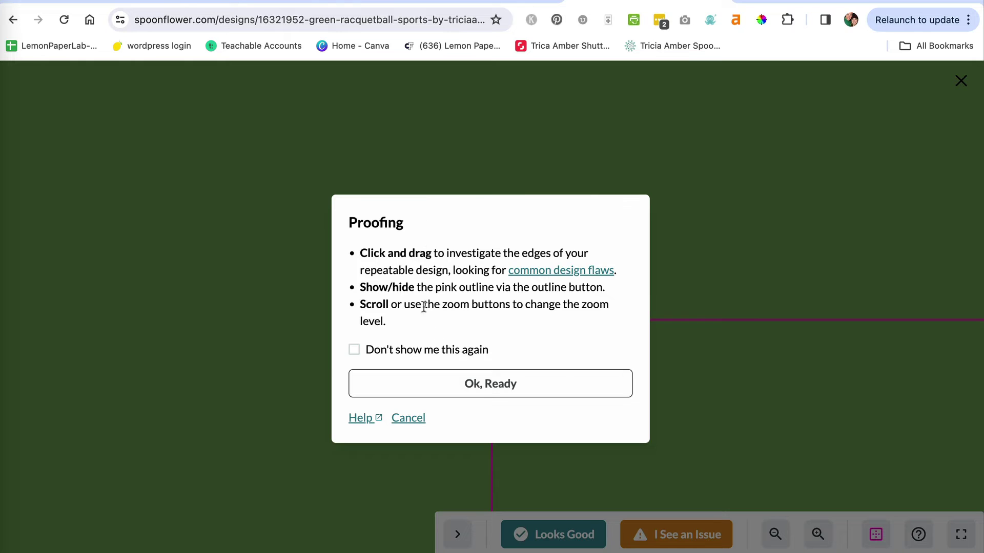
left_click(520, 391)
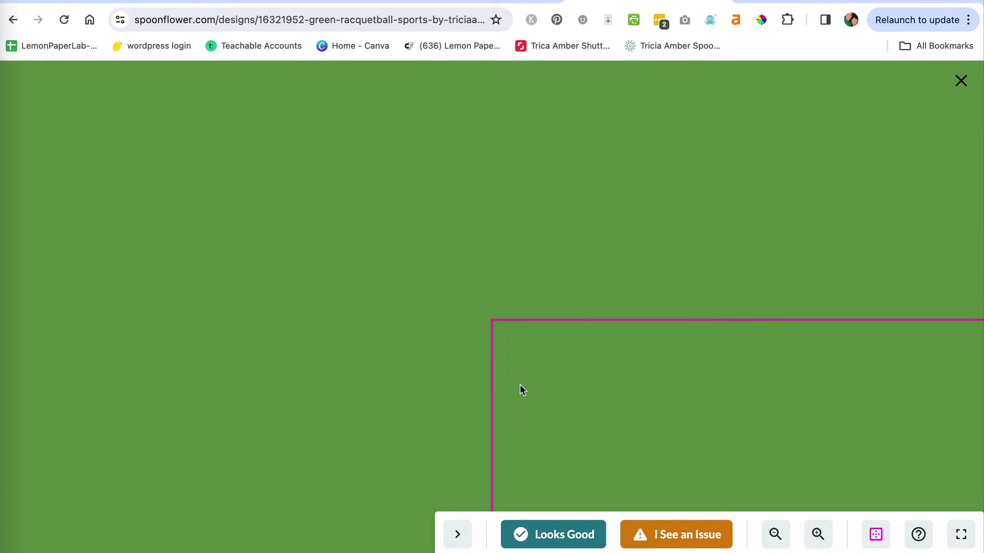
Step: Hide the tile outline, zoom out repeatedly and pan across the tile edges
left_click(875, 538)
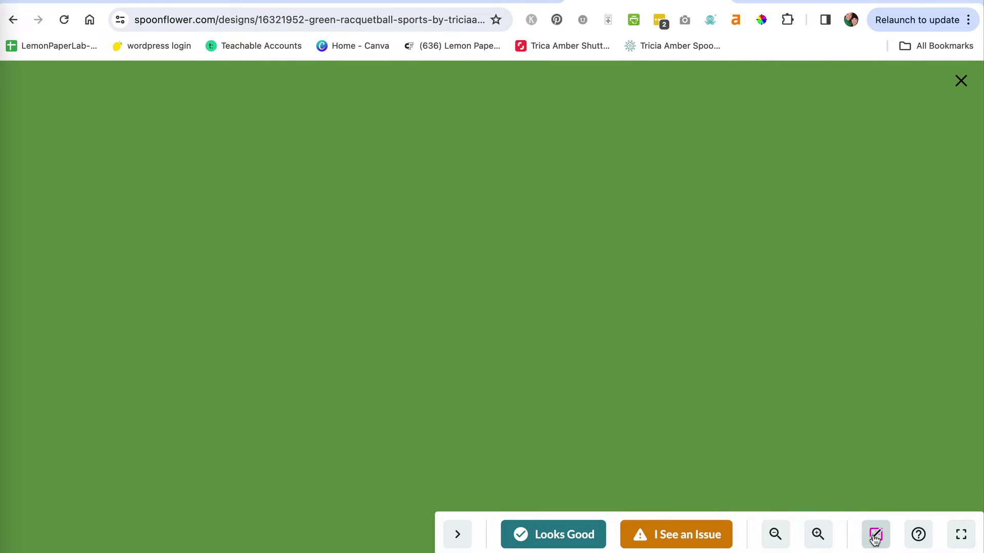
left_click(875, 538)
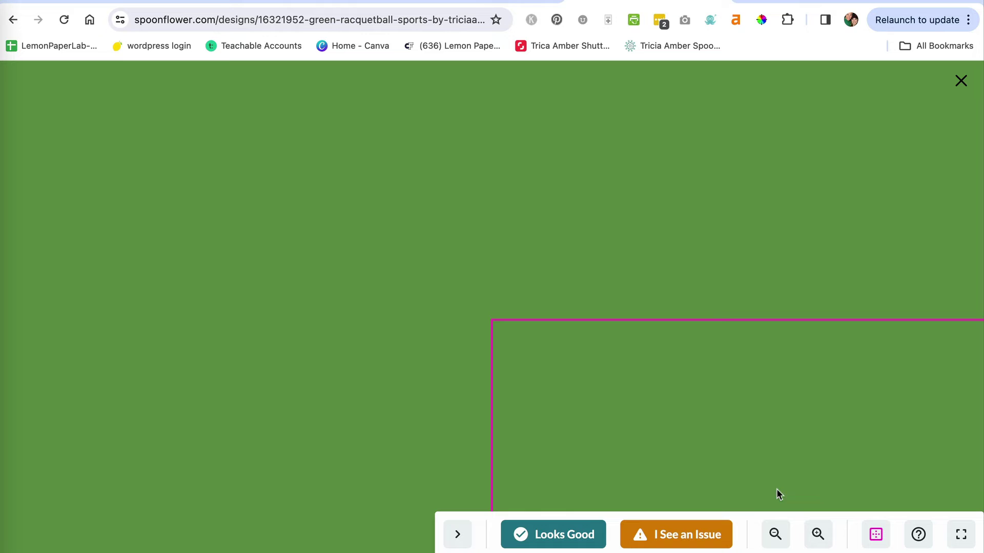
left_click(875, 535)
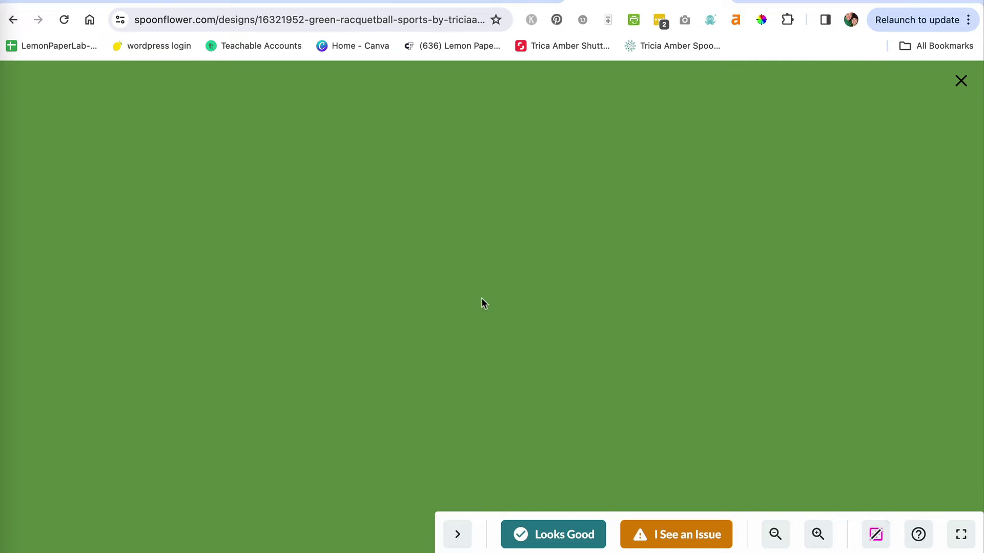
left_click(775, 536)
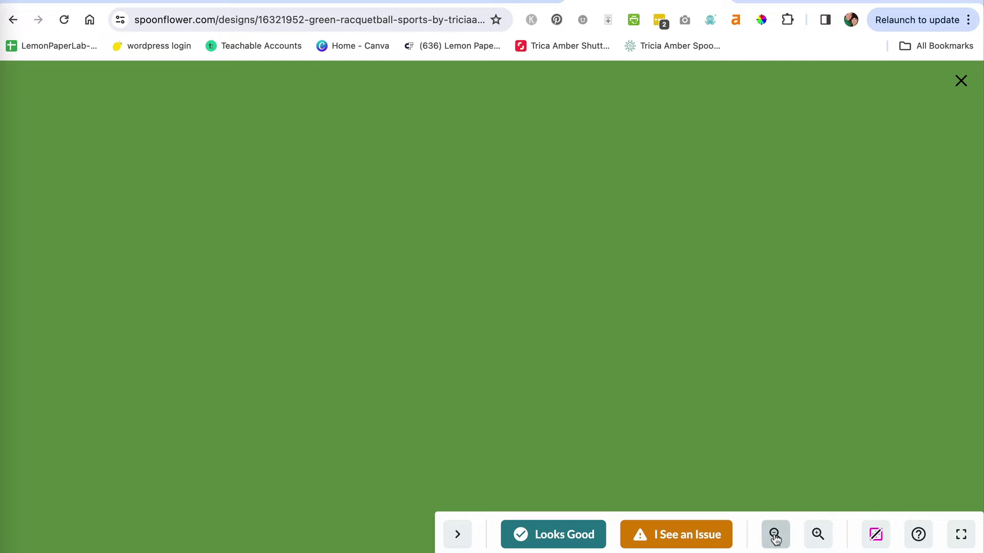
left_click(775, 537)
left_click(775, 537)
left_click(775, 537)
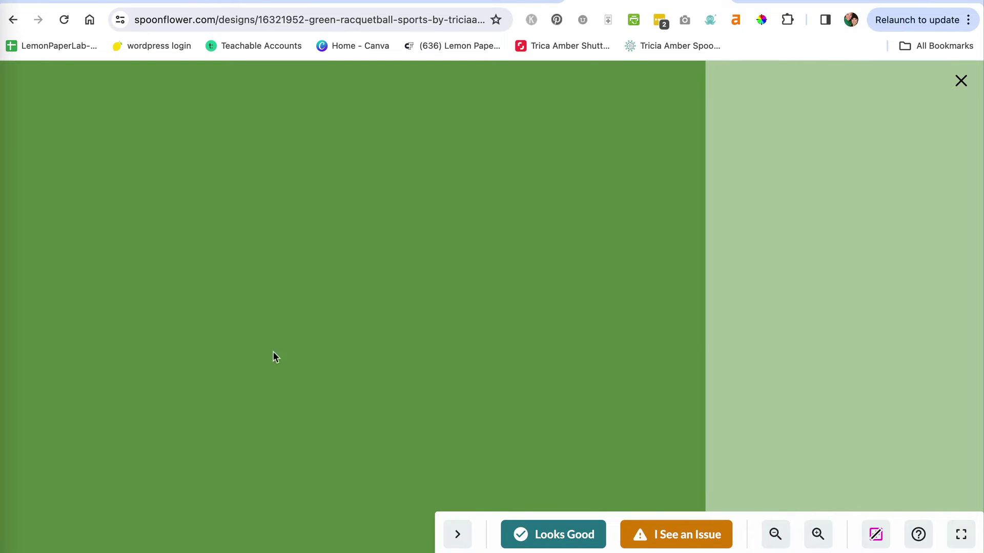
left_click_drag(870, 368, 447, 365)
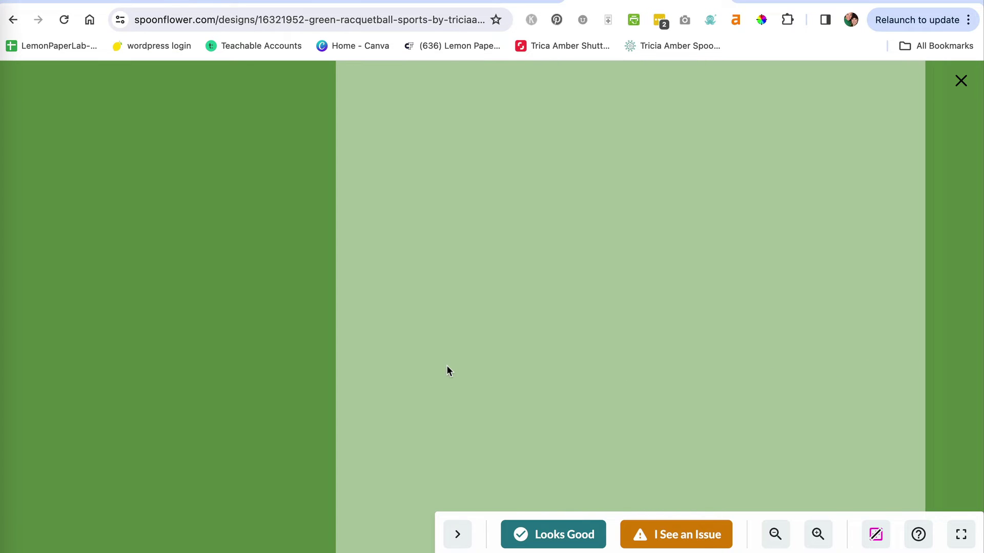
left_click_drag(678, 355, 330, 351)
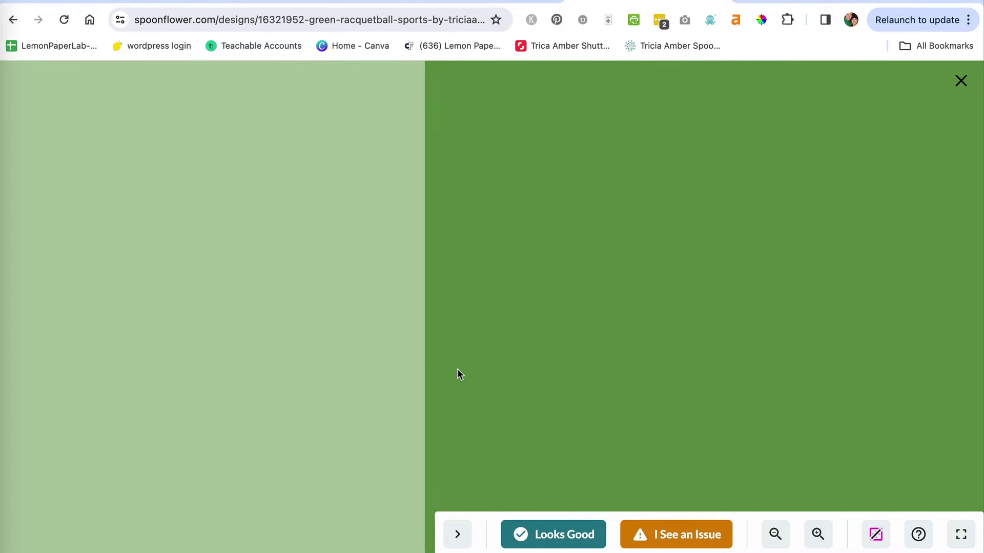
mouse_move(458, 368)
left_mouse_down()
mouse_move(84, 379)
mouse_move(451, 375)
left_mouse_up()
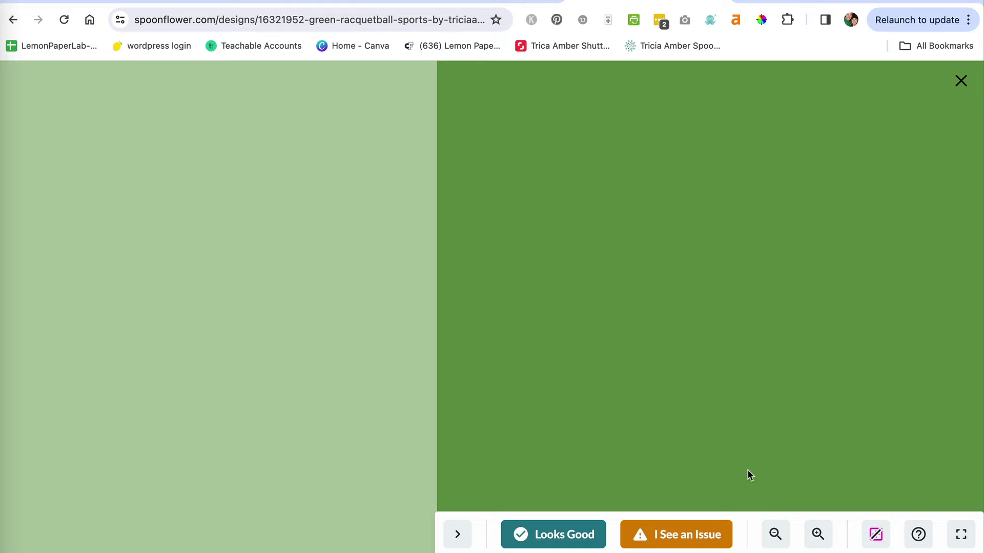
left_click(775, 537)
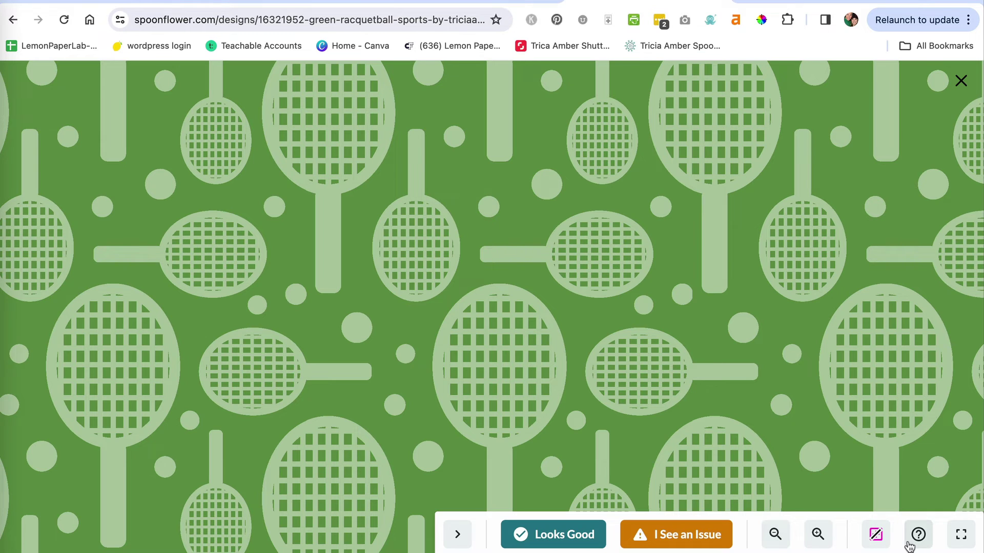
Step: Toggle the tile outline, pan the pattern and zoom out further to check seams
left_click(874, 535)
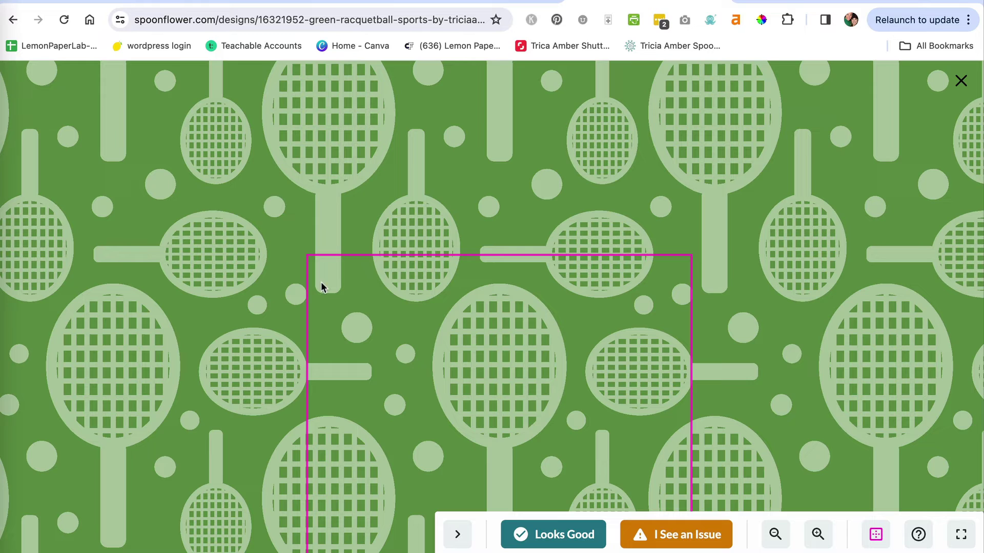
left_click(875, 534)
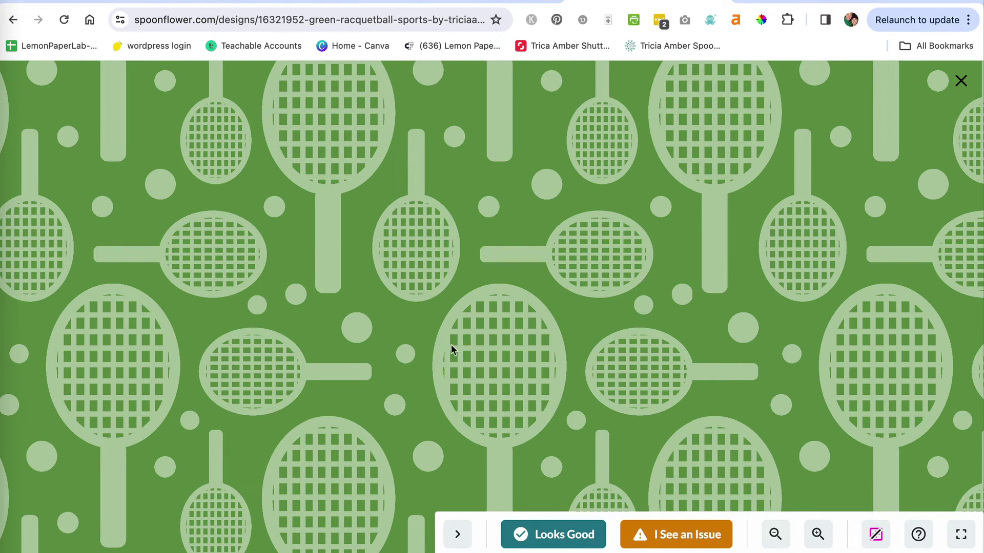
mouse_move(451, 344)
left_mouse_down()
mouse_move(483, 275)
mouse_move(511, 67)
mouse_move(594, 94)
mouse_move(593, 329)
mouse_move(446, 237)
left_mouse_up()
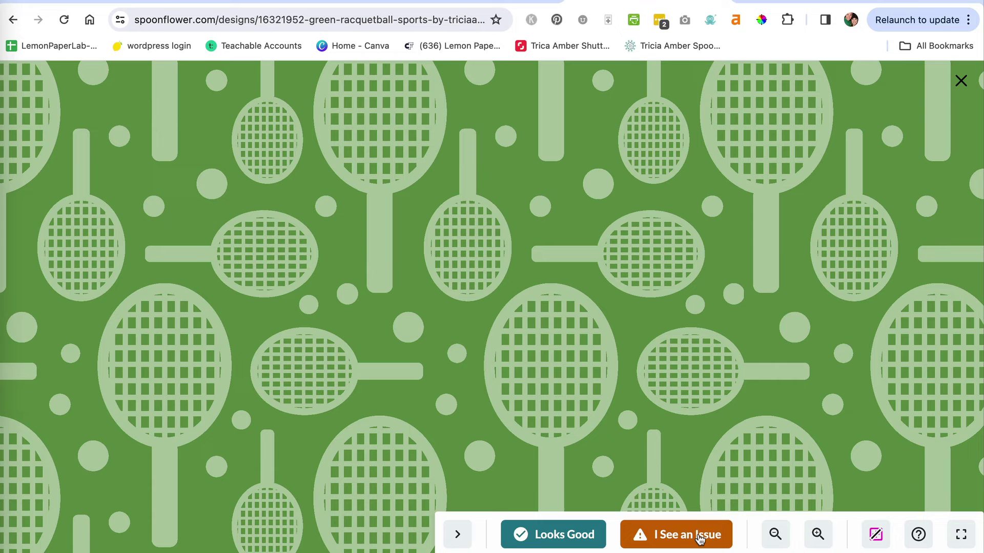
left_click(773, 536)
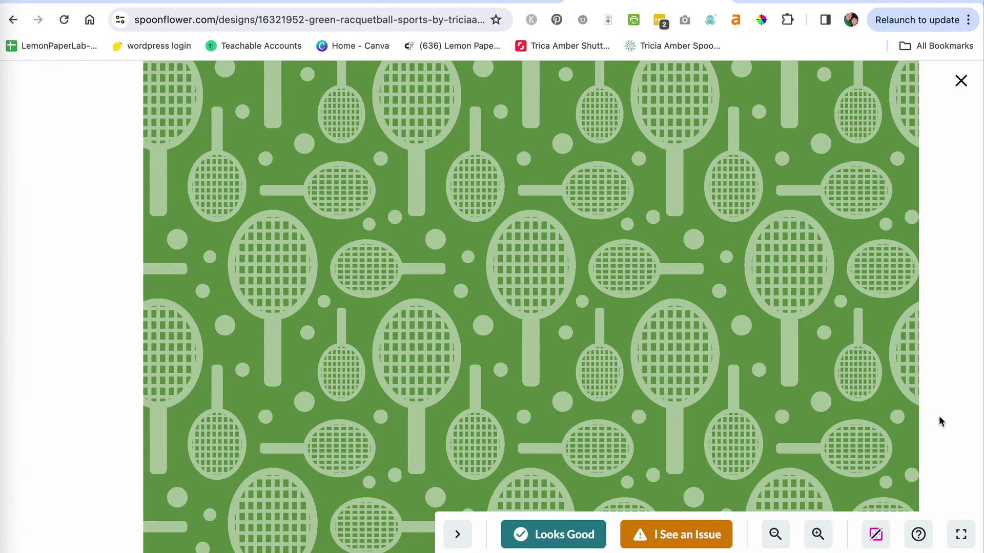
left_click(876, 535)
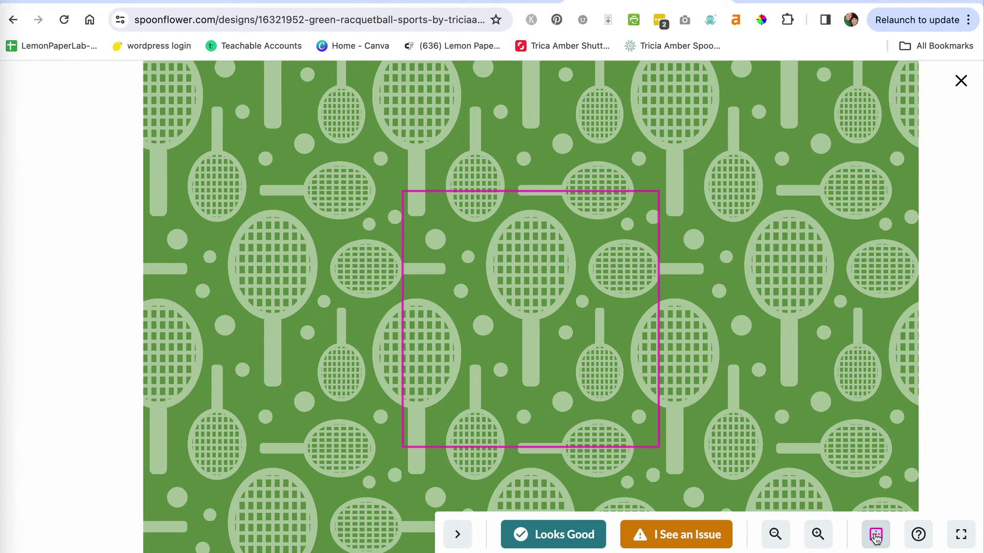
left_click(875, 536)
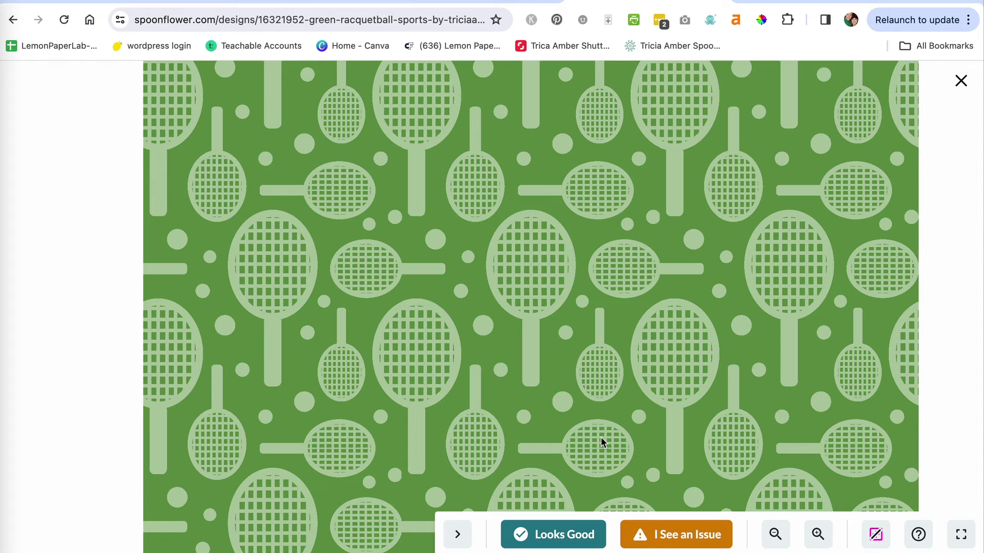
Step: Approve the proof with Looks Good, then tick the Fabric and Wallpaper sale boxes
left_click(558, 540)
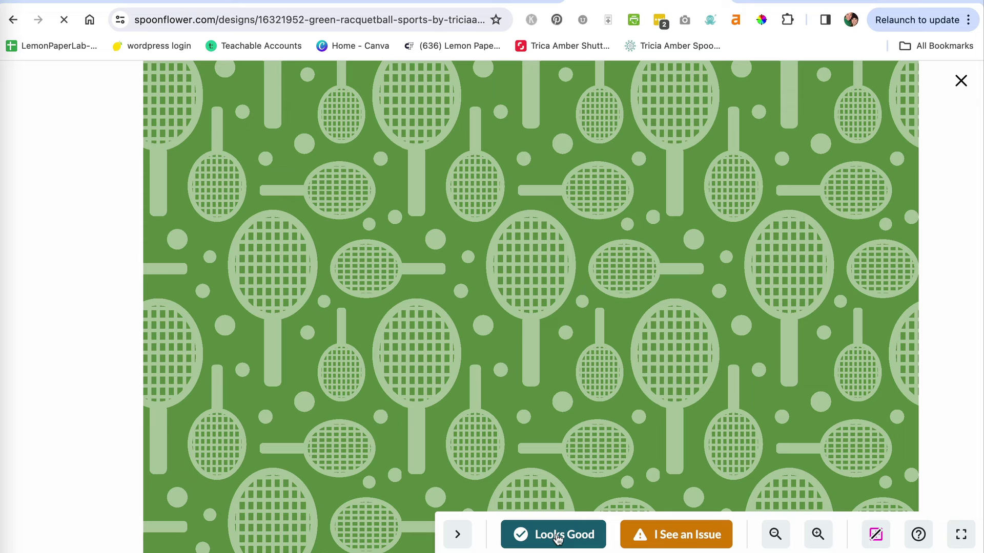
scroll(915, 399, "down", 10)
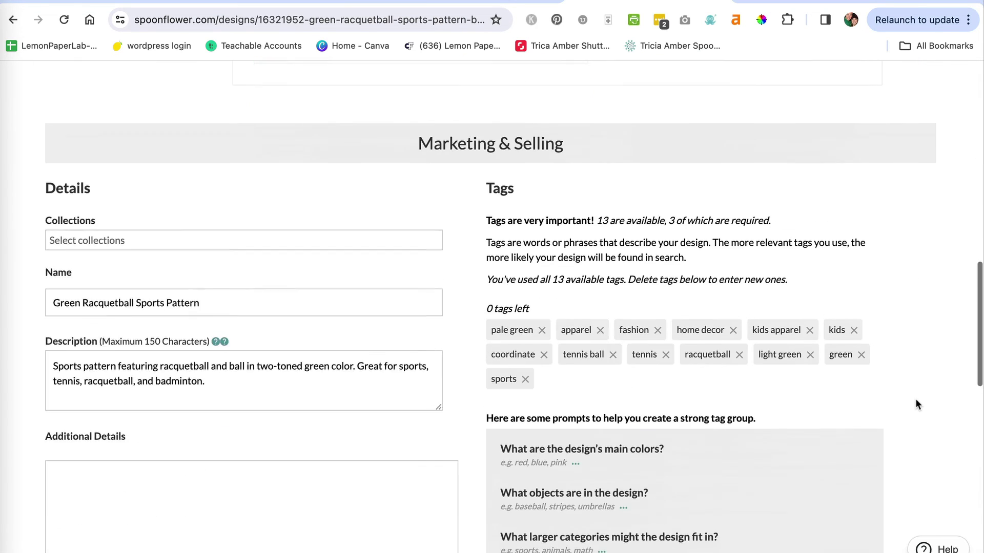
scroll(915, 399, "down", 5)
scroll(915, 402, "down", 5)
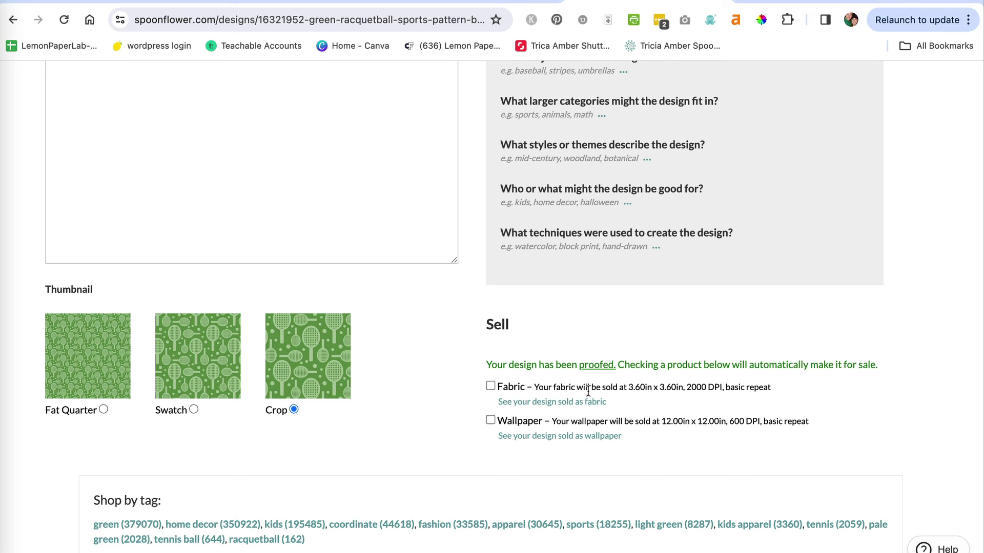
left_click(490, 387)
left_click(490, 421)
scroll(646, 376, "up", 10)
scroll(647, 377, "up", 5)
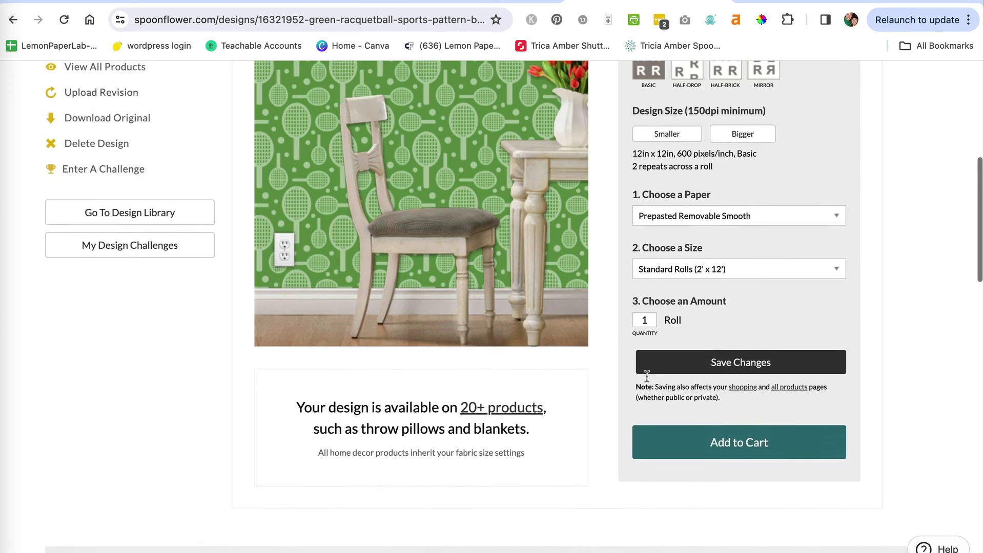
scroll(646, 376, "up", 5)
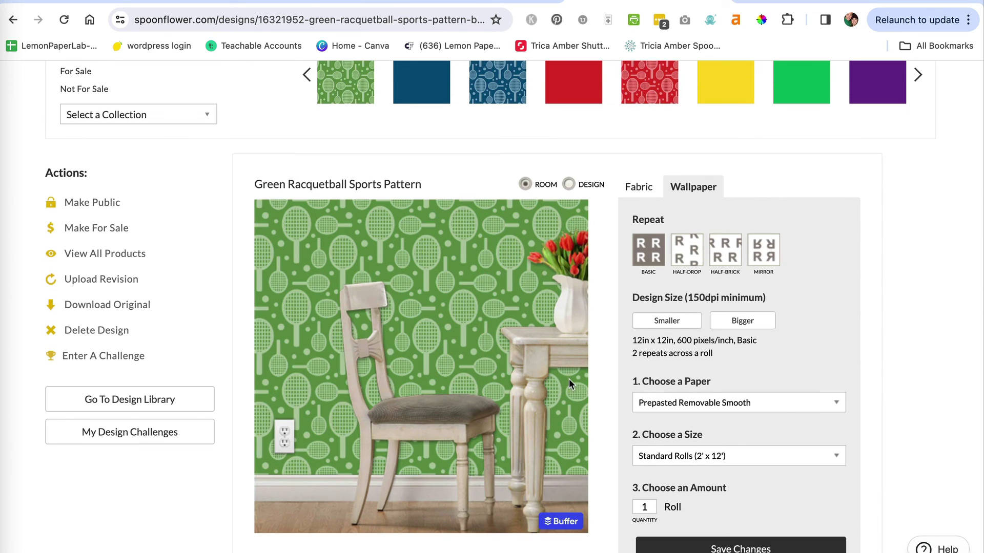